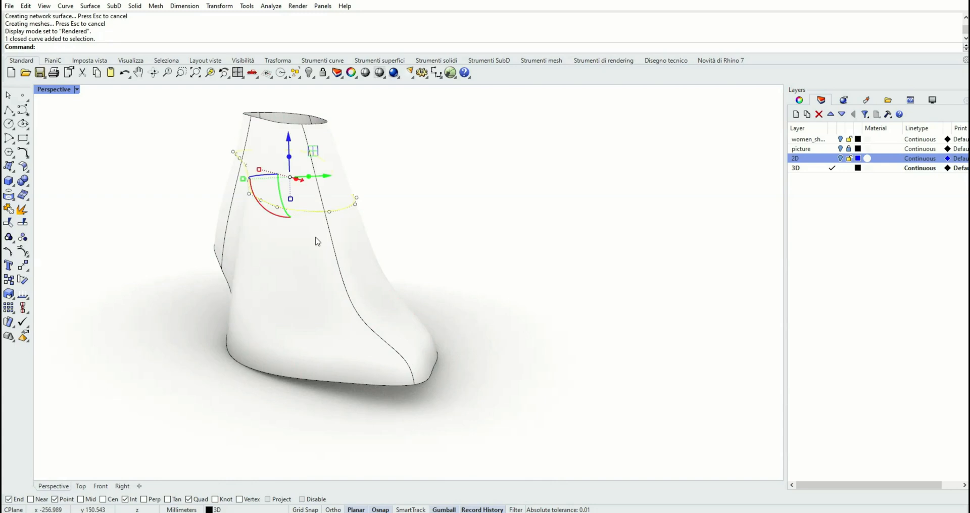
Move the closed section curve slightly upward with the gumball, then undo the move
drag(288, 151, 289, 162)
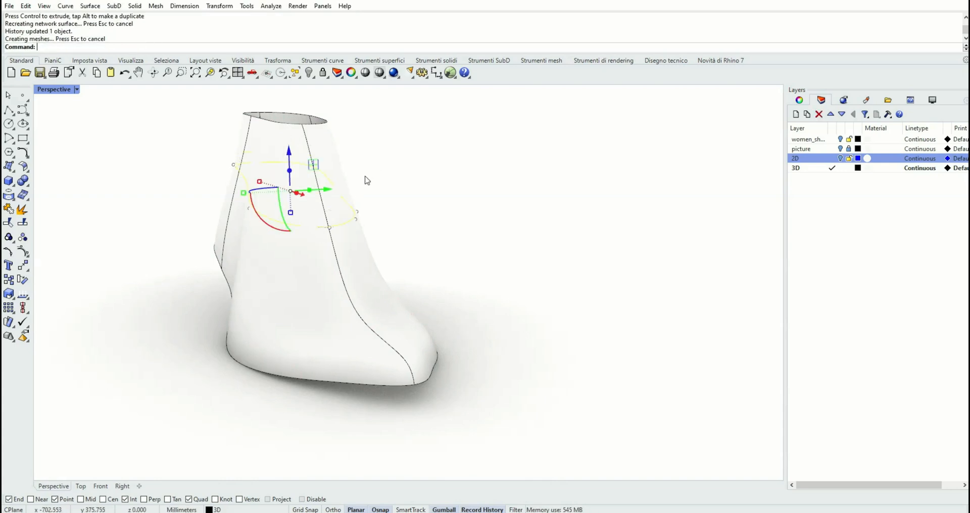
right_drag(375, 186, 474, 177)
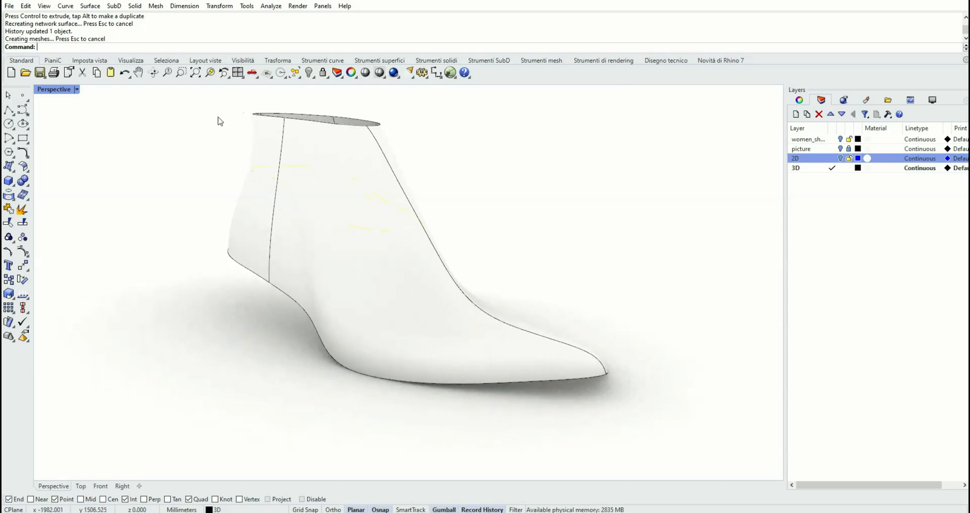
click(124, 72)
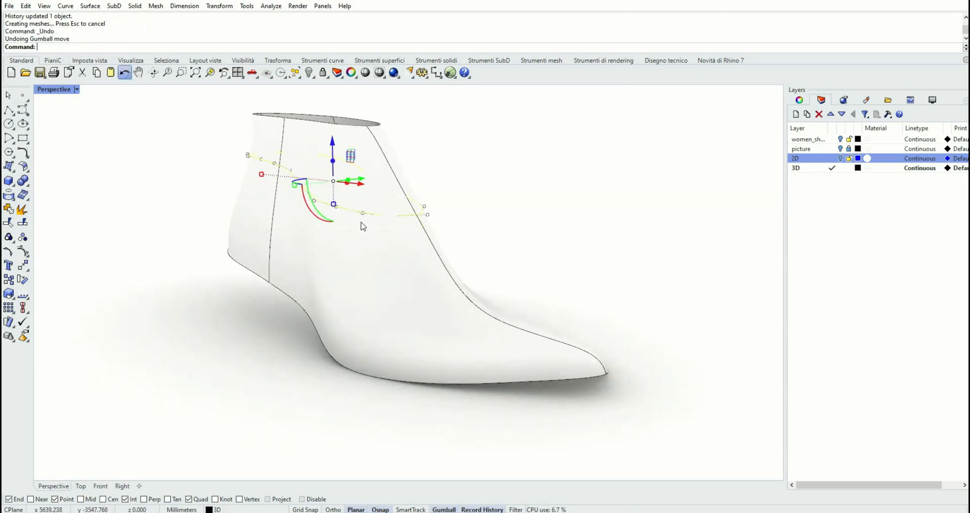
Assign the red Paint material to the shoe last surface
click(411, 290)
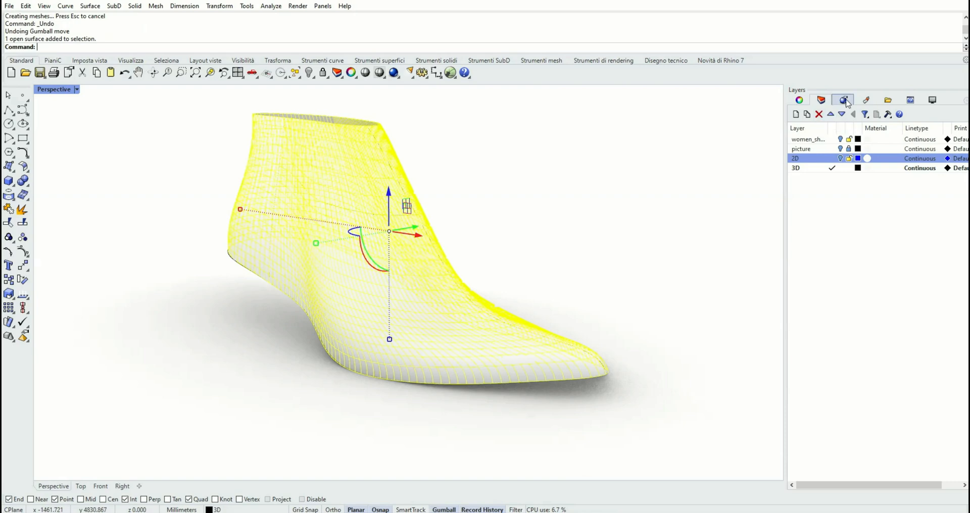
click(866, 100)
mouse_move(905, 137)
mouse_down()
mouse_move(892, 183)
mouse_move(563, 320)
mouse_move(478, 341)
mouse_up()
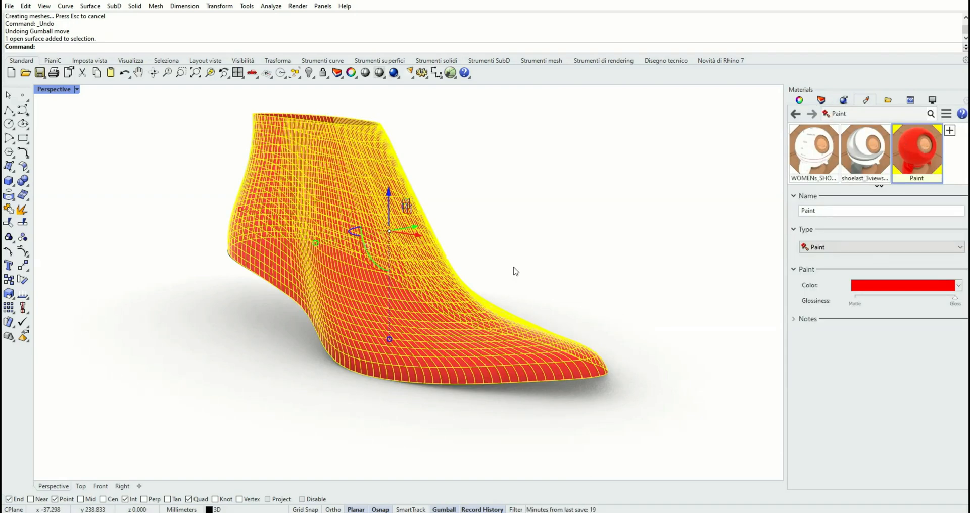
click(511, 260)
mouse_move(500, 230)
right_down()
mouse_move(438, 230)
mouse_move(494, 240)
mouse_move(500, 232)
mouse_move(460, 247)
right_up()
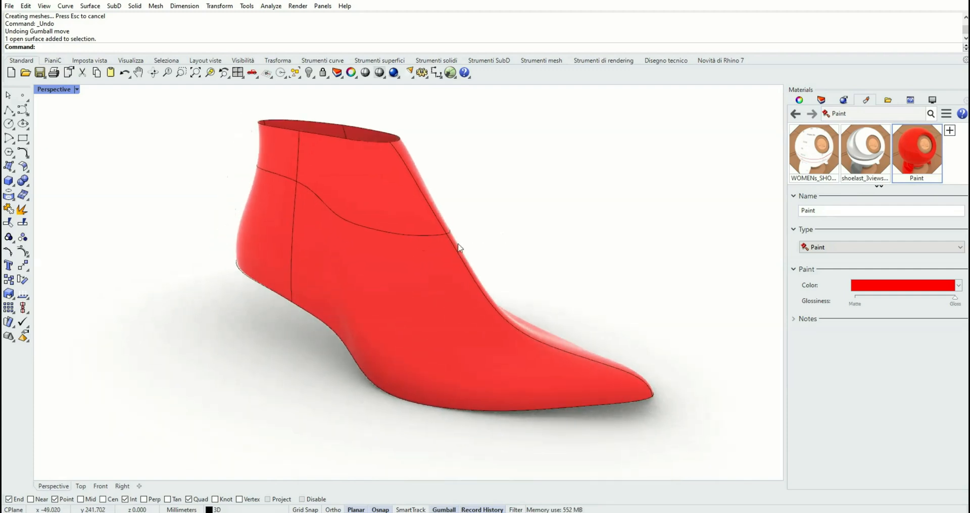
Select the front profile curve, move it upward with the gumball, then undo the move
click(462, 260)
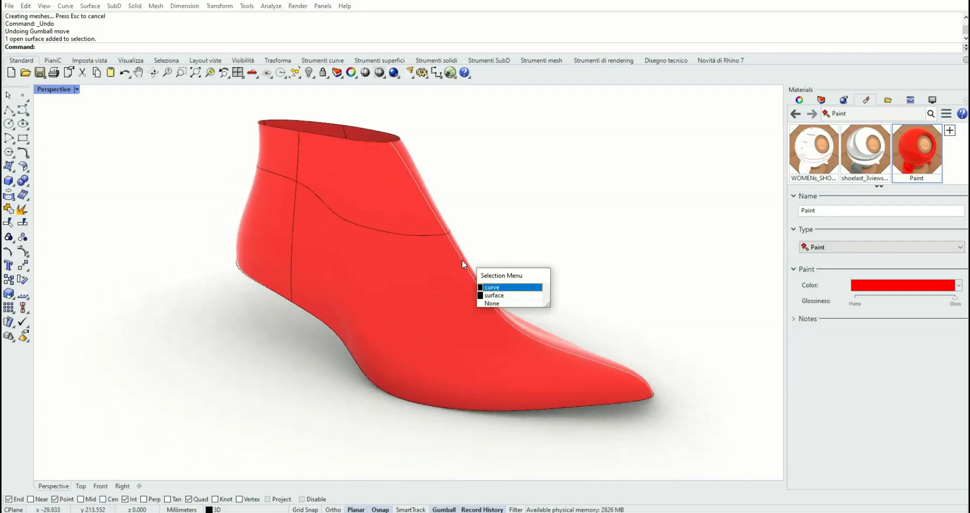
click(495, 288)
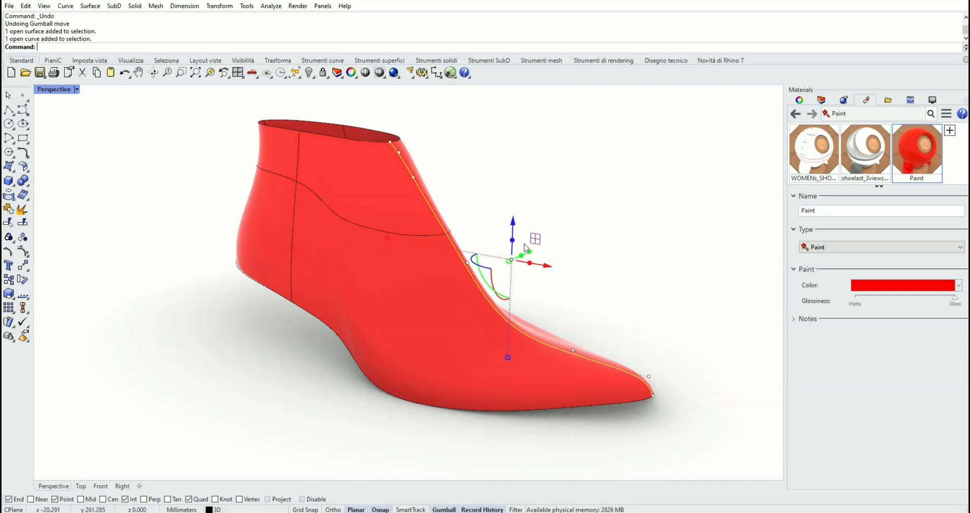
drag(516, 182, 516, 175)
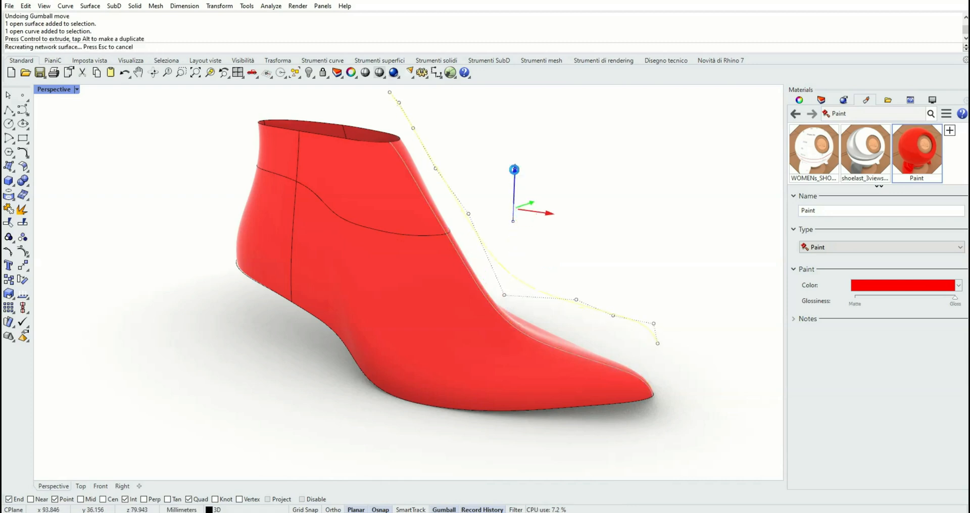
right_drag(527, 273, 536, 267)
click(124, 72)
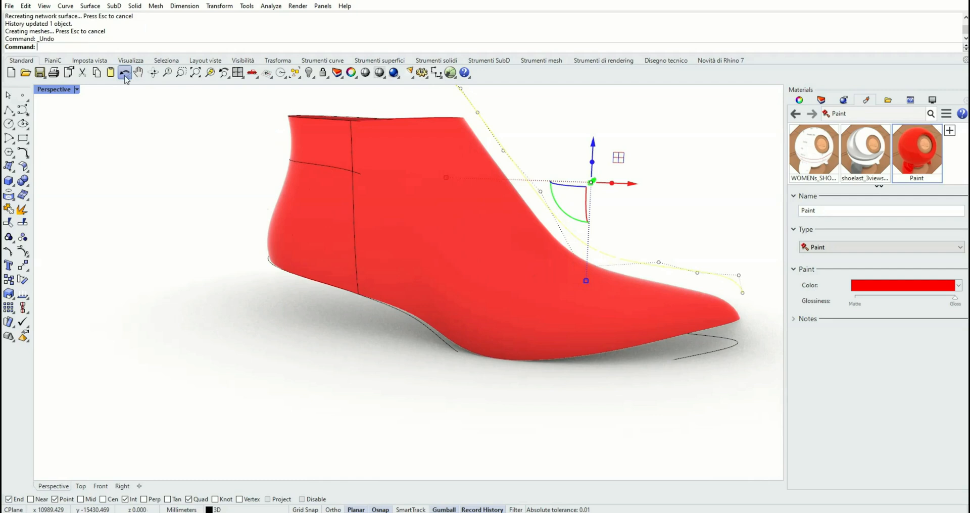
key(Escape)
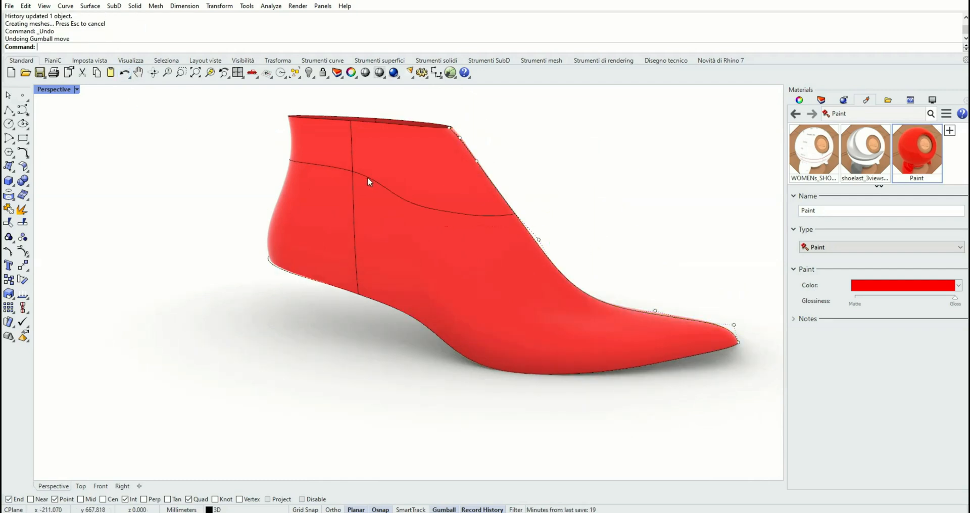
Select the closed section curve across the ankle, shift it sideways with the gumball, then undo the move
click(370, 179)
click(398, 205)
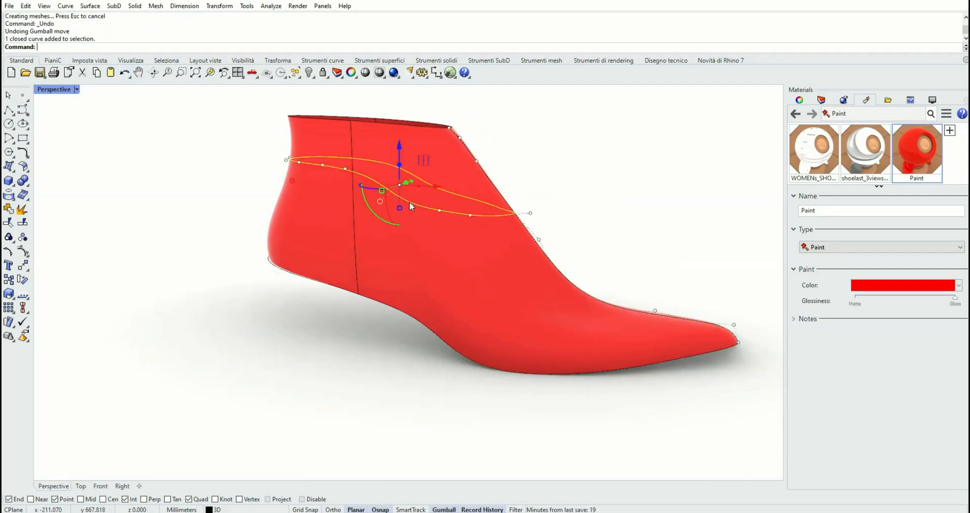
drag(436, 186, 410, 187)
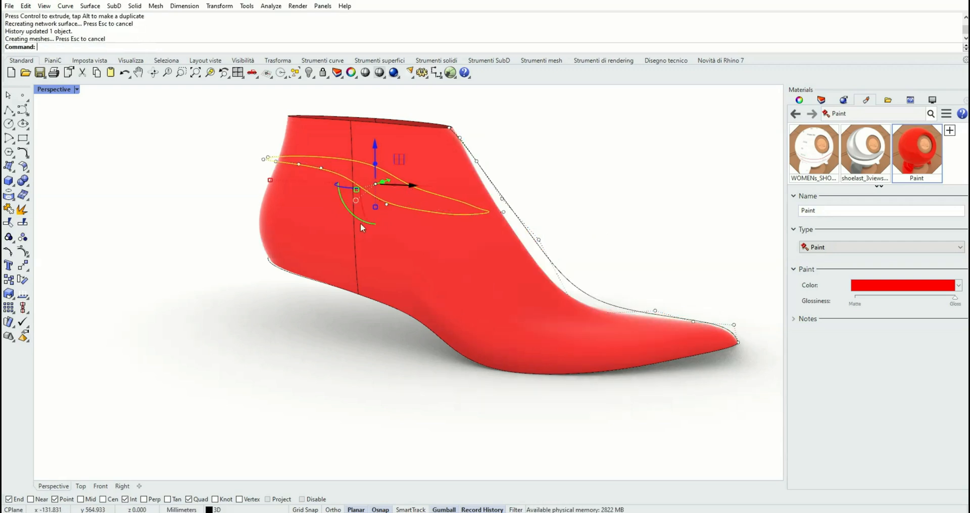
right_drag(359, 223, 369, 227)
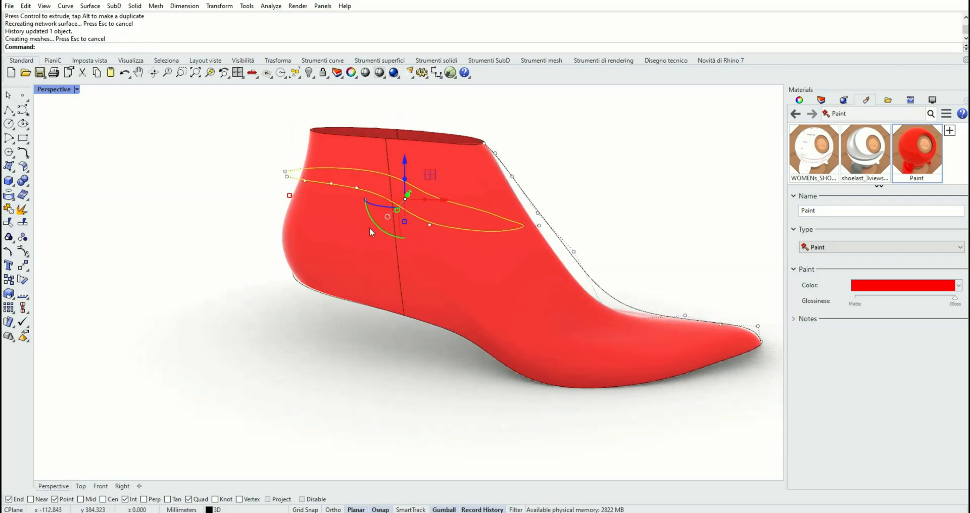
click(125, 73)
mouse_move(271, 274)
shift+right_down()
mouse_move(223, 286)
mouse_move(268, 278)
shift+right_up()
Unlock the picture layer
click(822, 99)
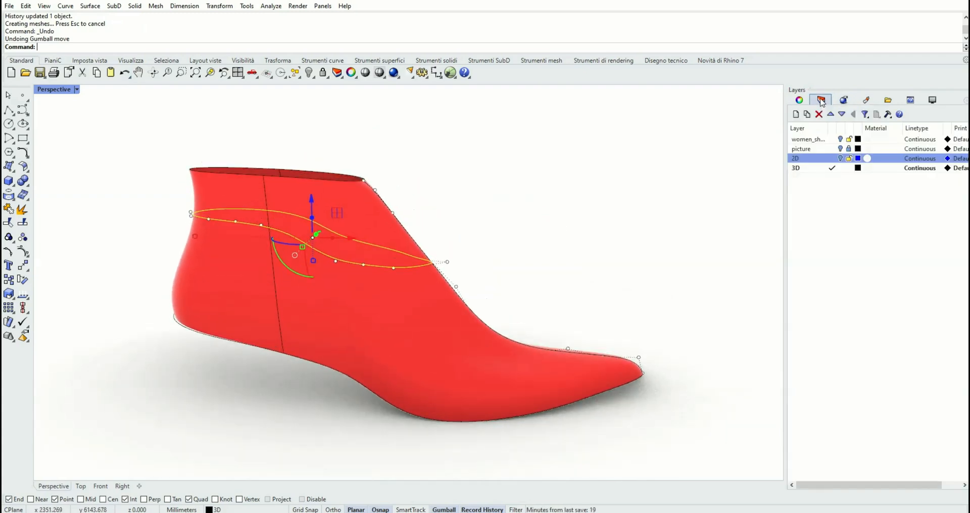
click(840, 149)
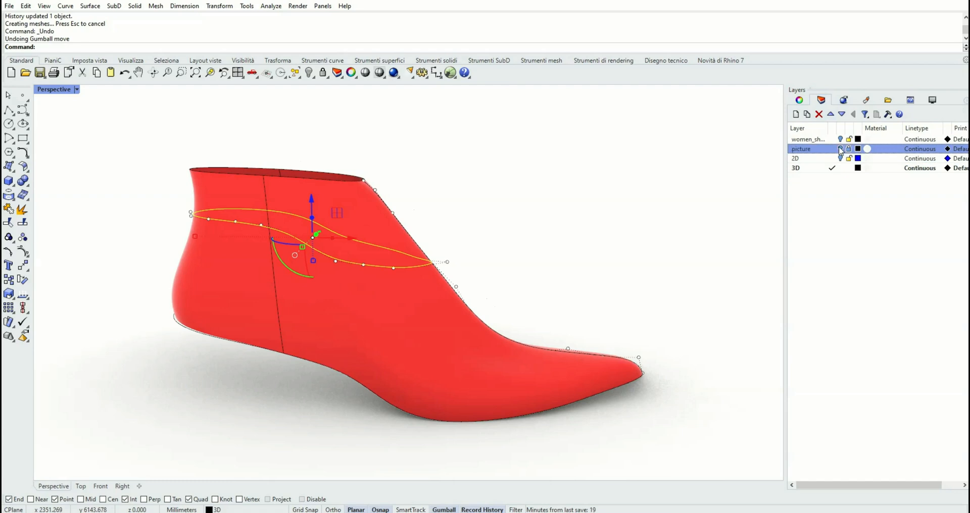
right_drag(578, 266, 508, 241)
key(Escape)
key(Escape)
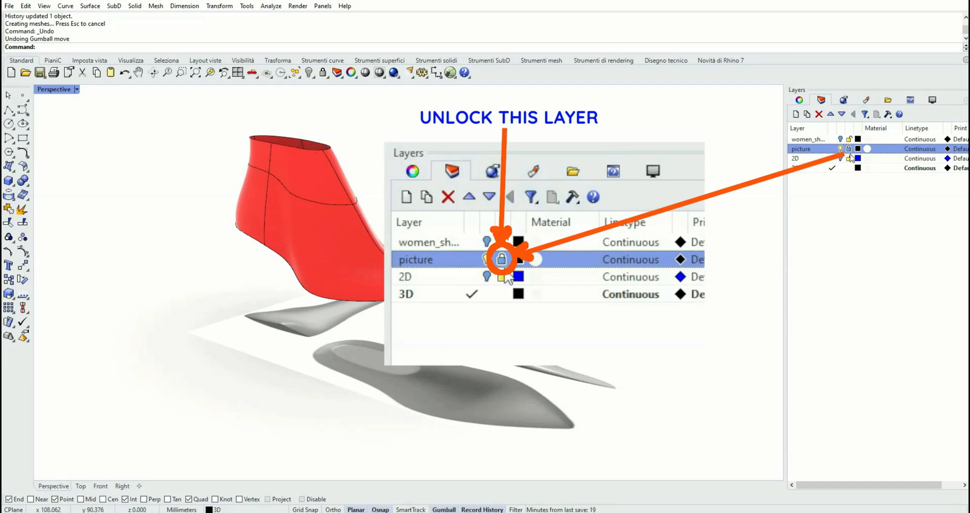
click(849, 148)
Copy and paste the reference picture plane, then move the copy upward
click(481, 362)
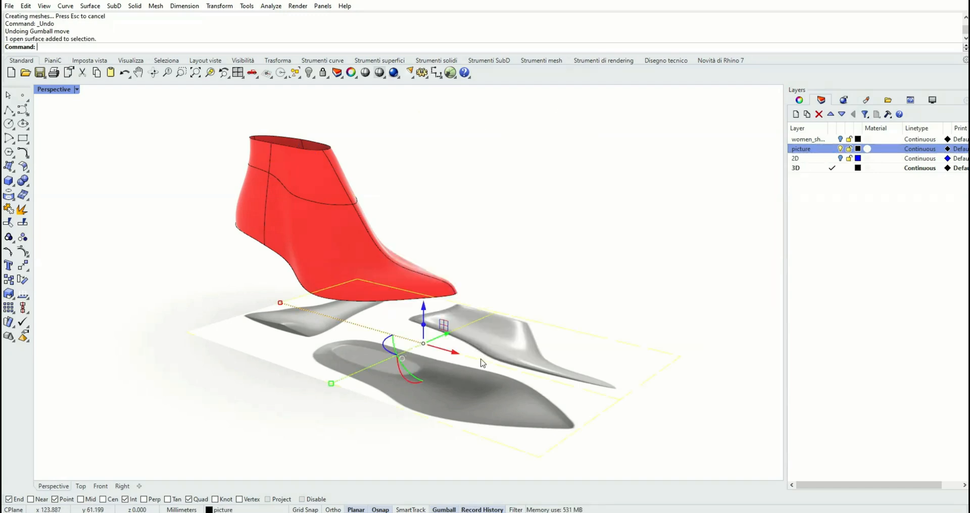
click(26, 6)
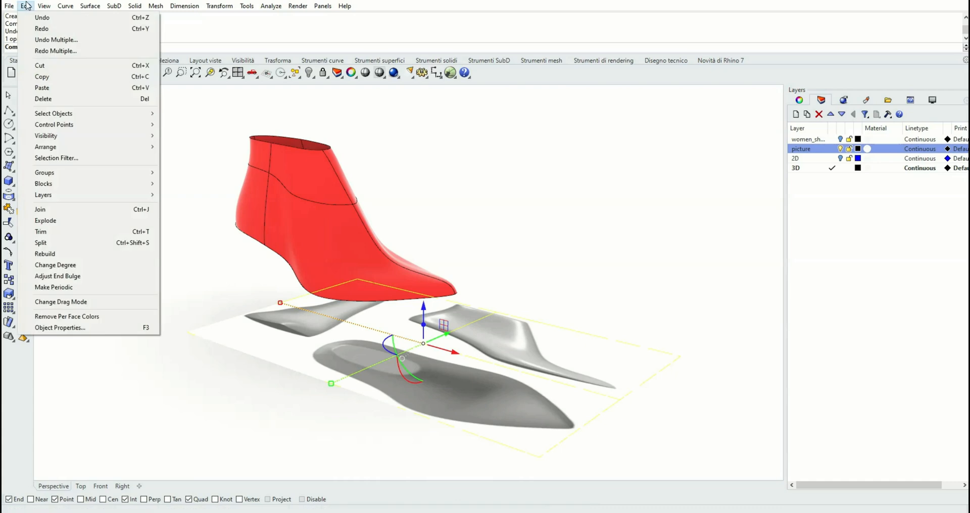
click(52, 77)
click(26, 5)
click(62, 83)
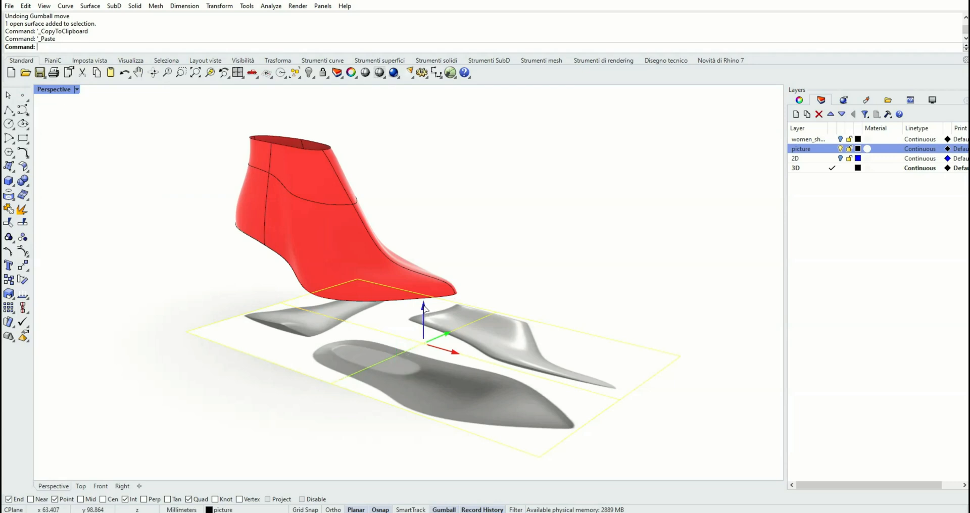
drag(424, 316, 424, 245)
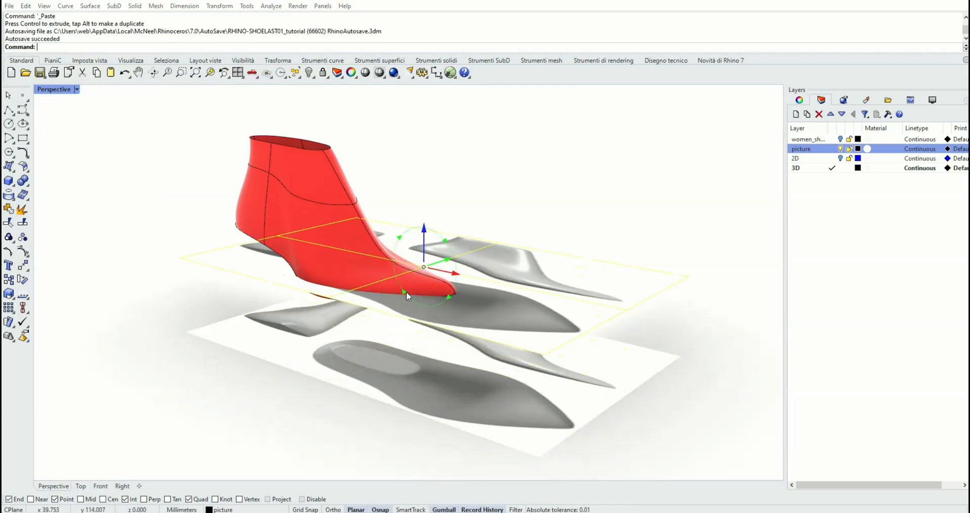
Try to rotate the copied picture plane by -90 degrees, then undo the rotation
click(407, 292)
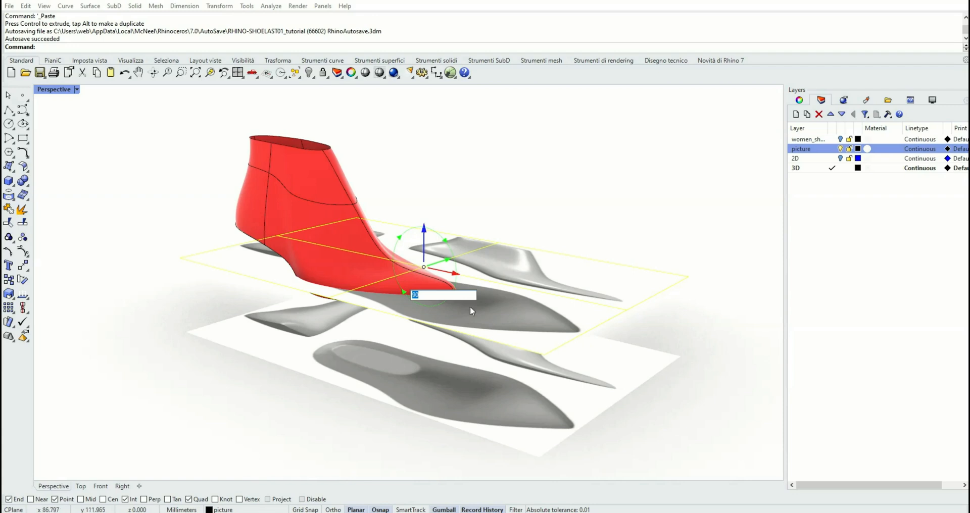
text(-90)
key(Return)
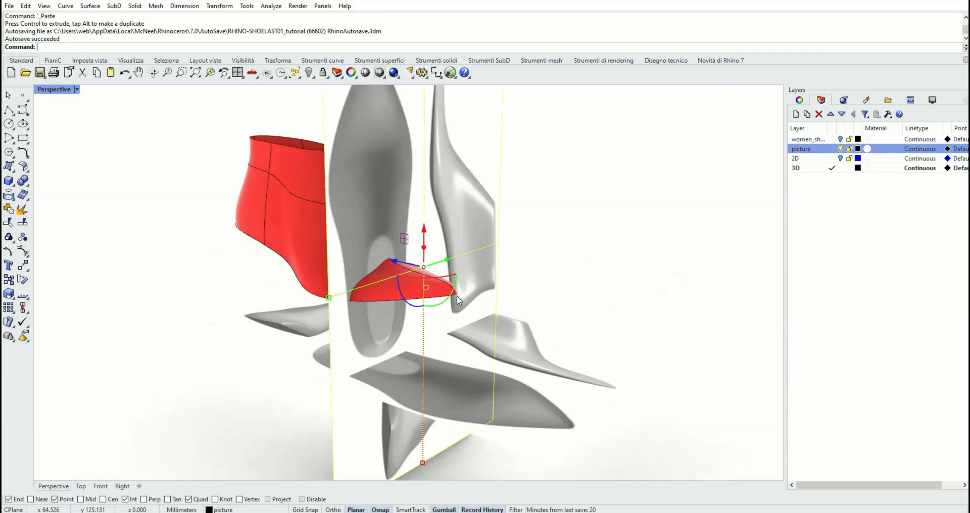
click(124, 74)
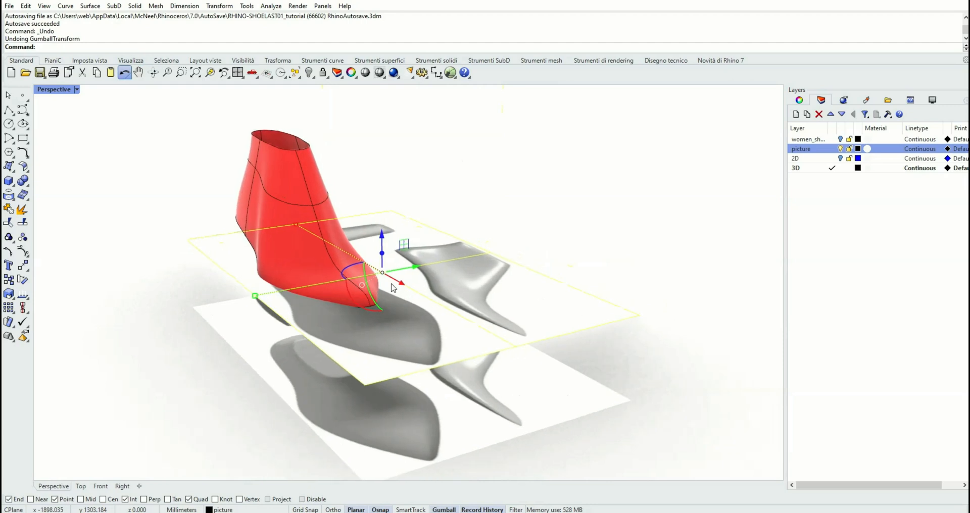
Rotate the copied picture plane 90 degrees so it stands vertically behind the last
right_drag(393, 288, 348, 287)
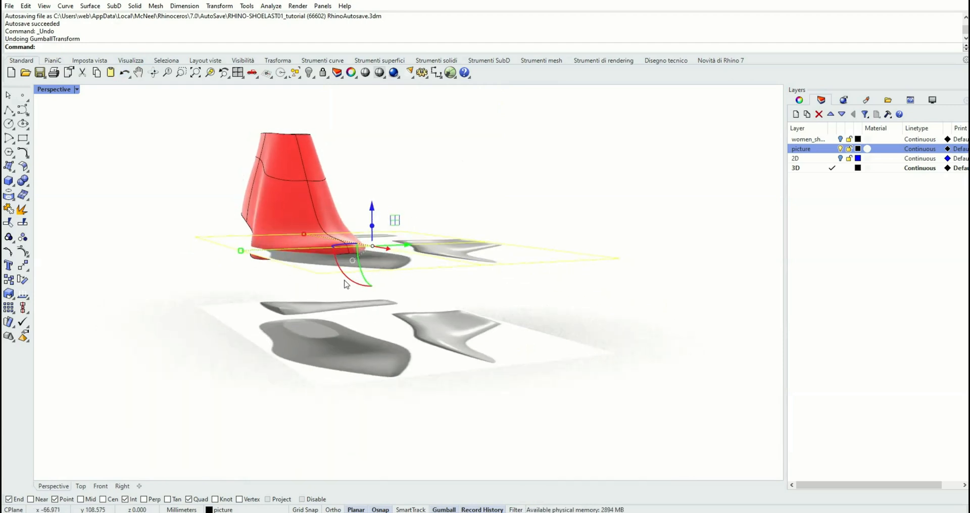
click(345, 284)
text(90)
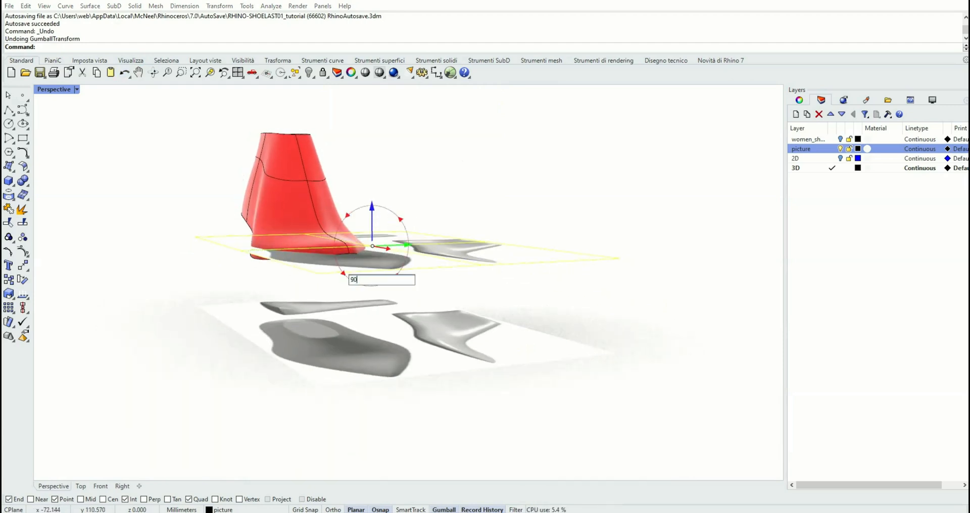
key(Return)
right_drag(375, 284, 426, 303)
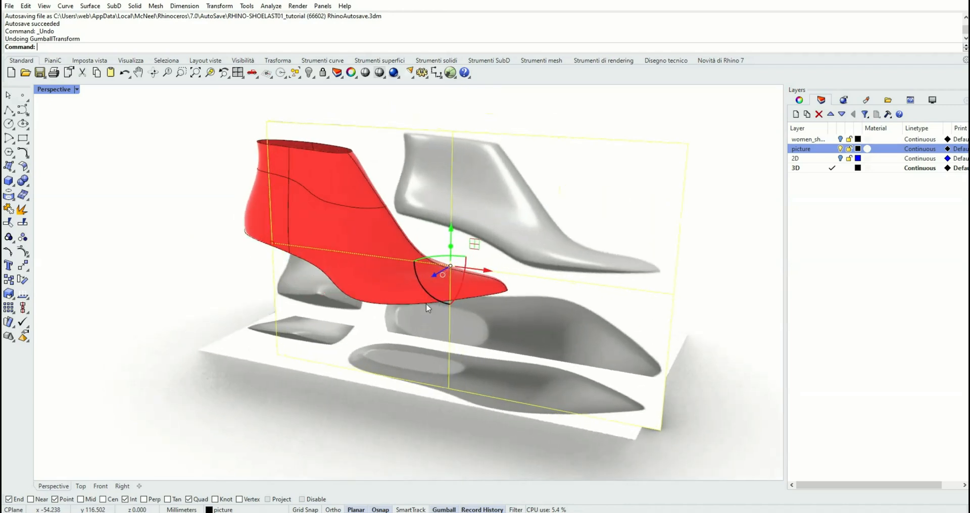
In the Front view, drag the vertical picture so its side view lines up with the last
click(102, 487)
scroll(308, 370, down, 3)
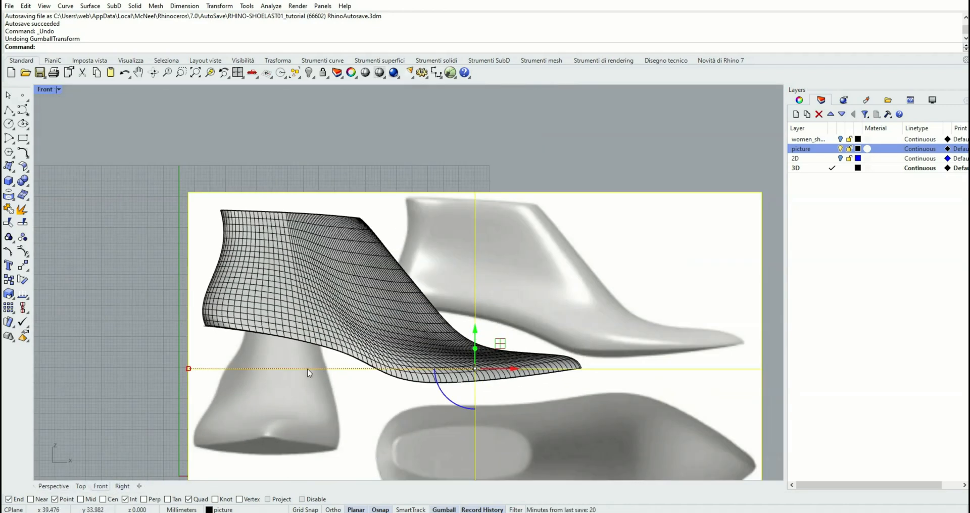
drag(624, 259, 441, 276)
right_drag(447, 260, 498, 237)
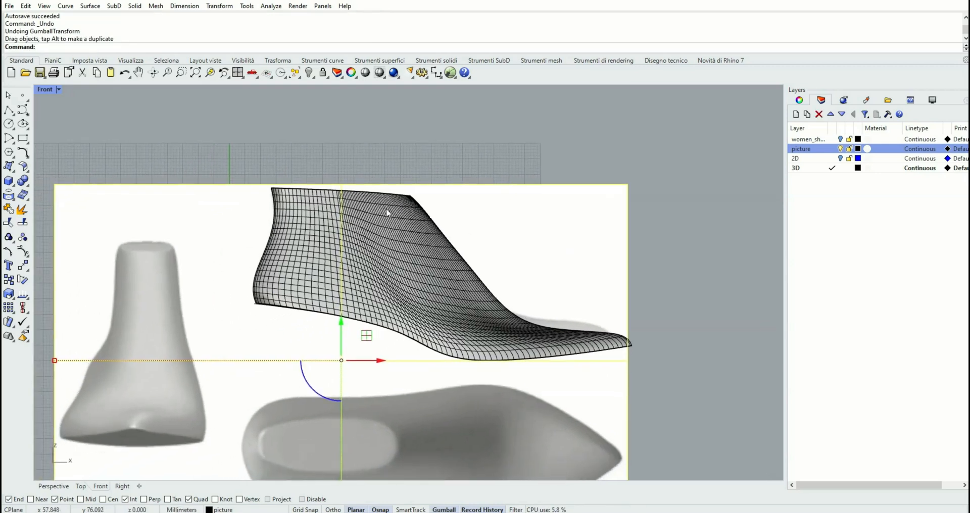
Set the Front viewport to Ghosted display, then return to the Perspective view
click(59, 90)
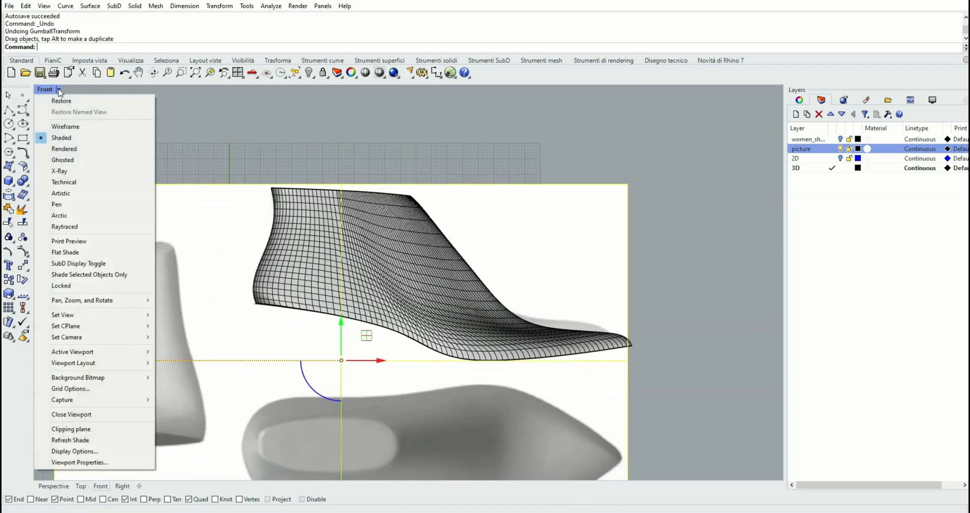
click(77, 161)
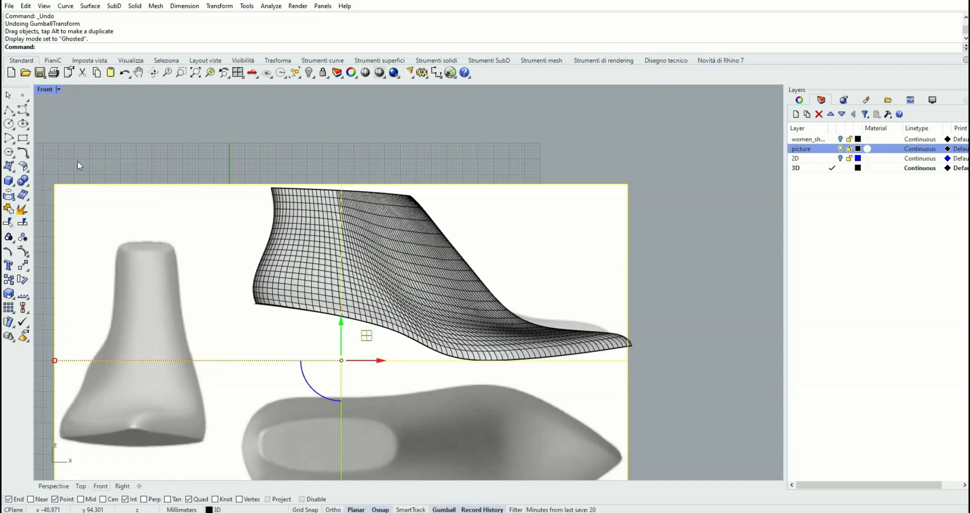
scroll(495, 328, up, 2)
scroll(495, 331, up, 2)
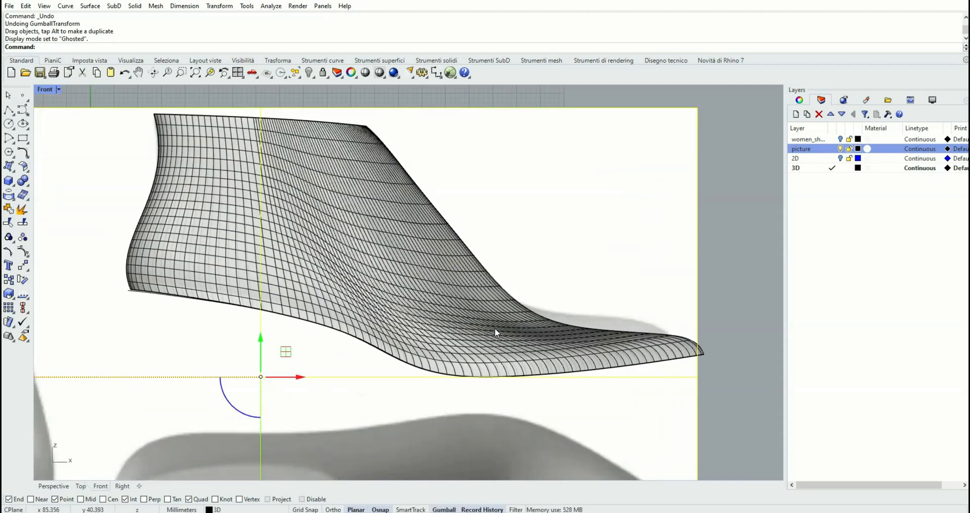
scroll(495, 328, down, 1)
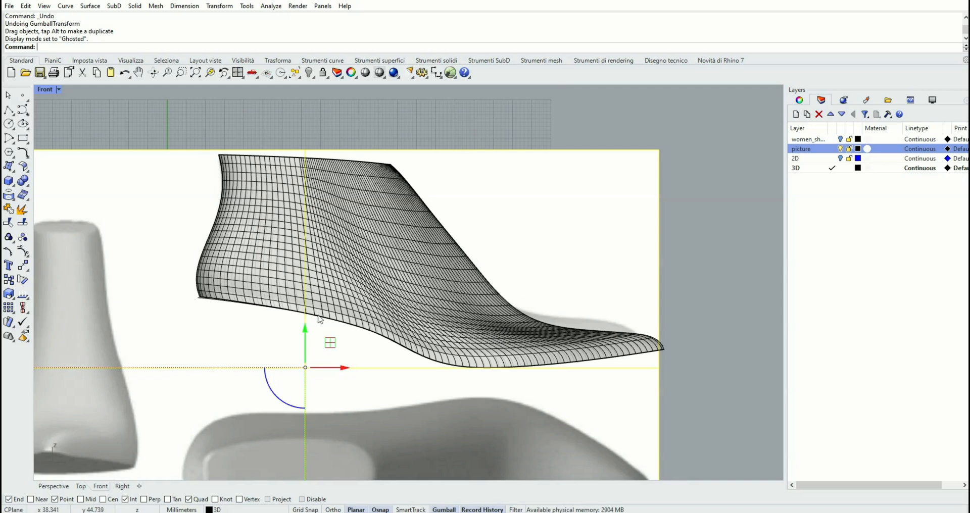
scroll(319, 319, down, 3)
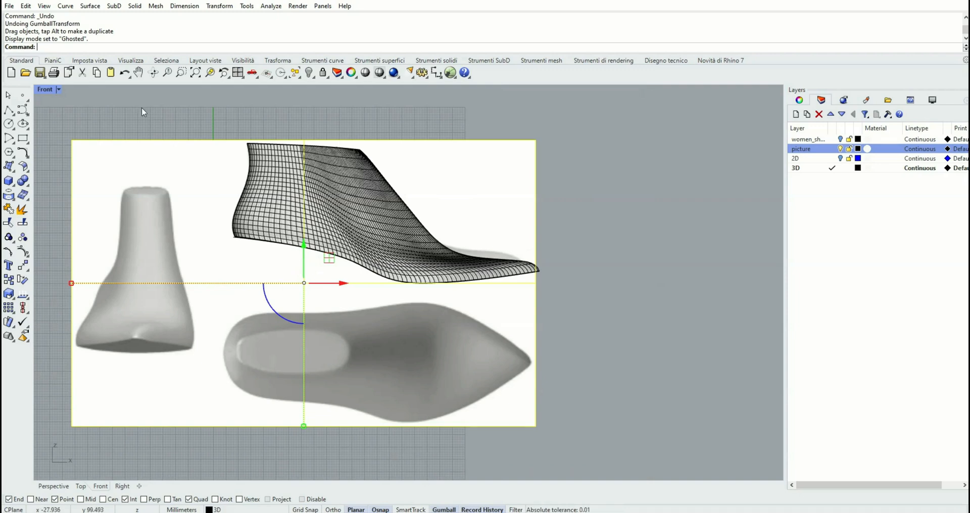
click(54, 486)
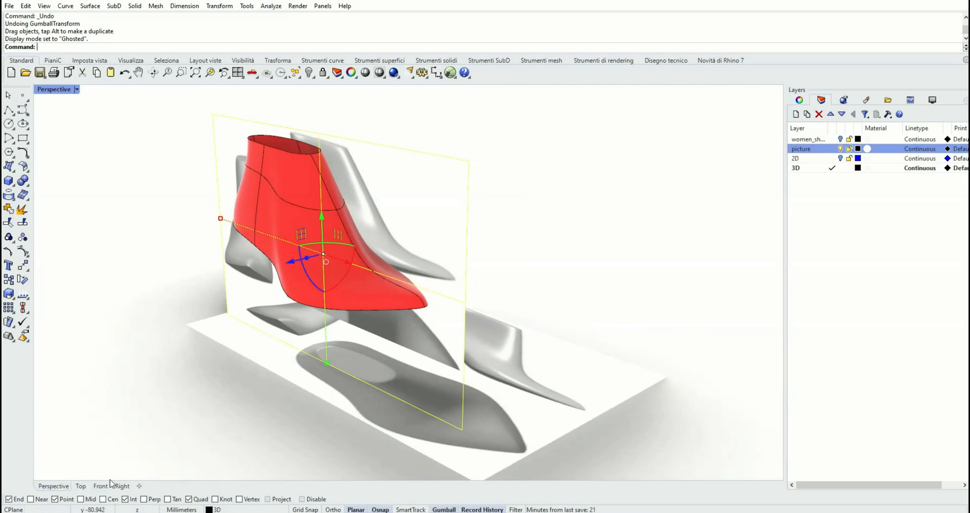
In the Top view, move the horizontal picture plane so its sole image lines up with the last's mesh
click(81, 486)
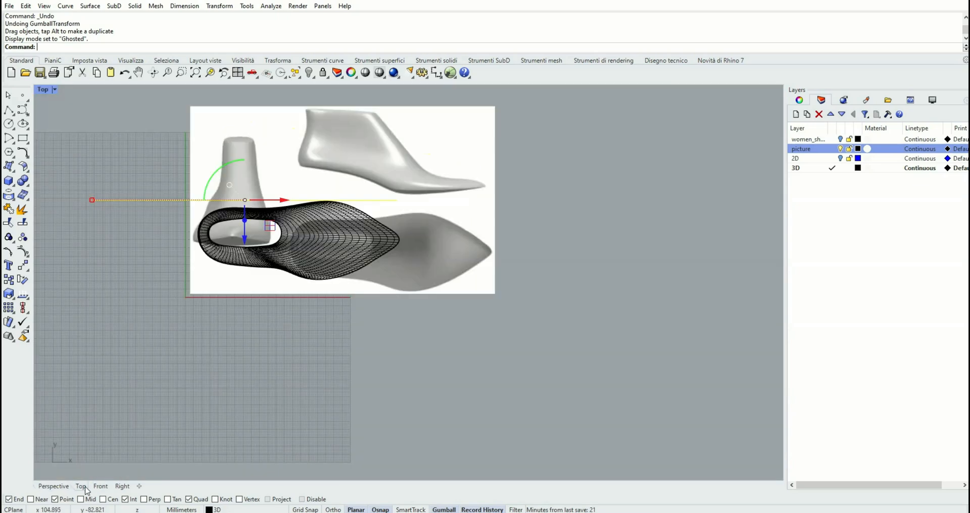
click(482, 287)
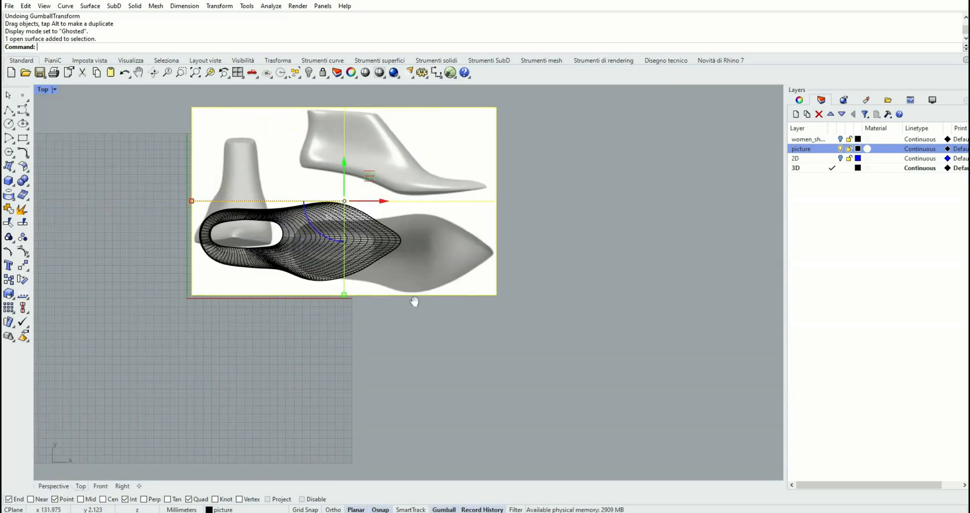
right_drag(413, 301, 444, 292)
scroll(444, 292, up, 2)
drag(520, 250, 382, 235)
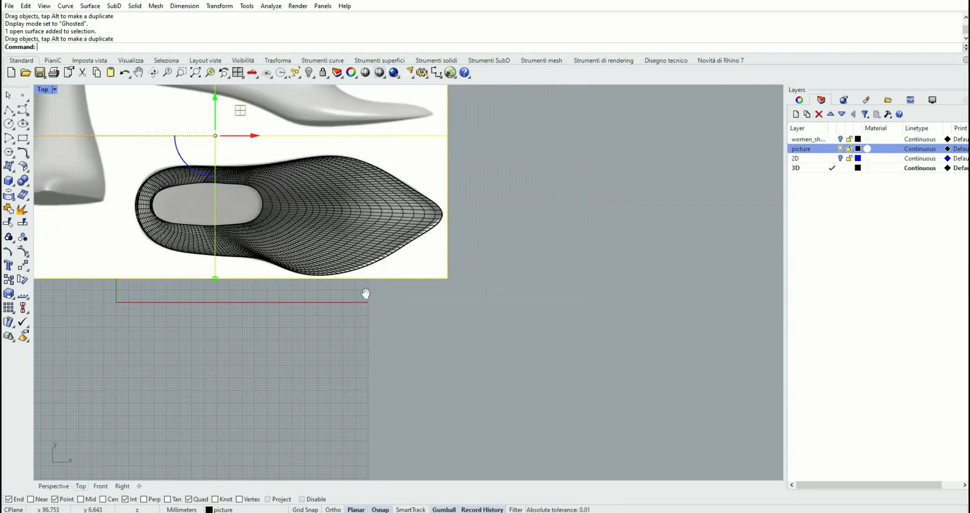
scroll(399, 246, up, 2)
scroll(399, 239, down, 2)
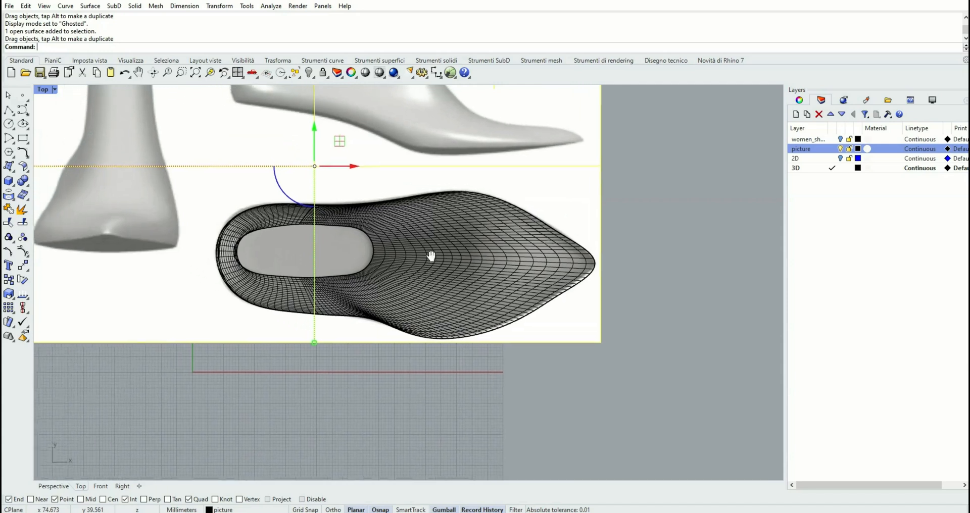
scroll(482, 279, down, 1)
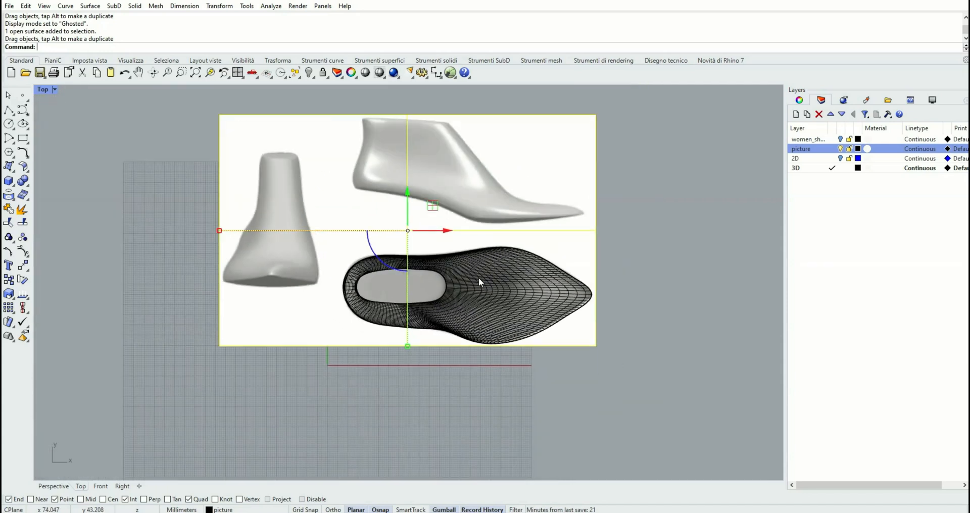
scroll(480, 282, down, 1)
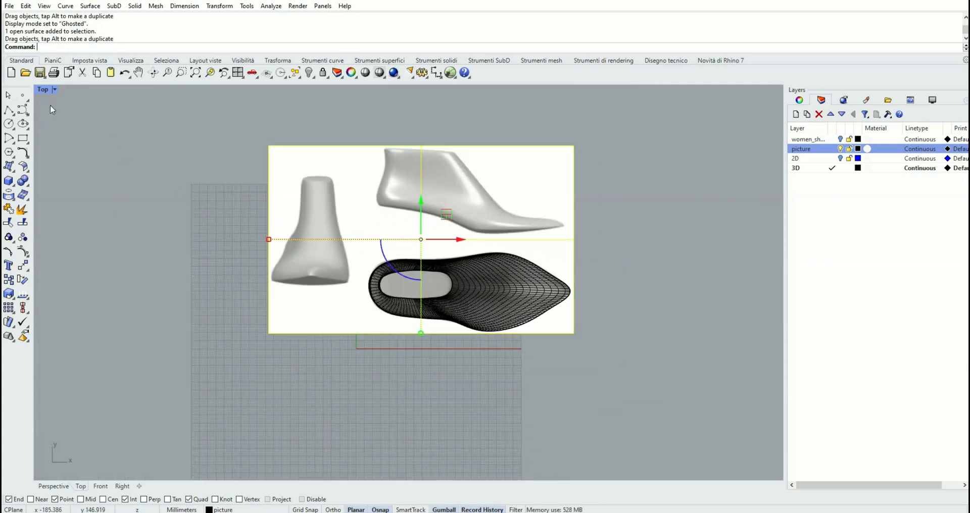
Duplicate the vertical picture plane in place
double_click(44, 91)
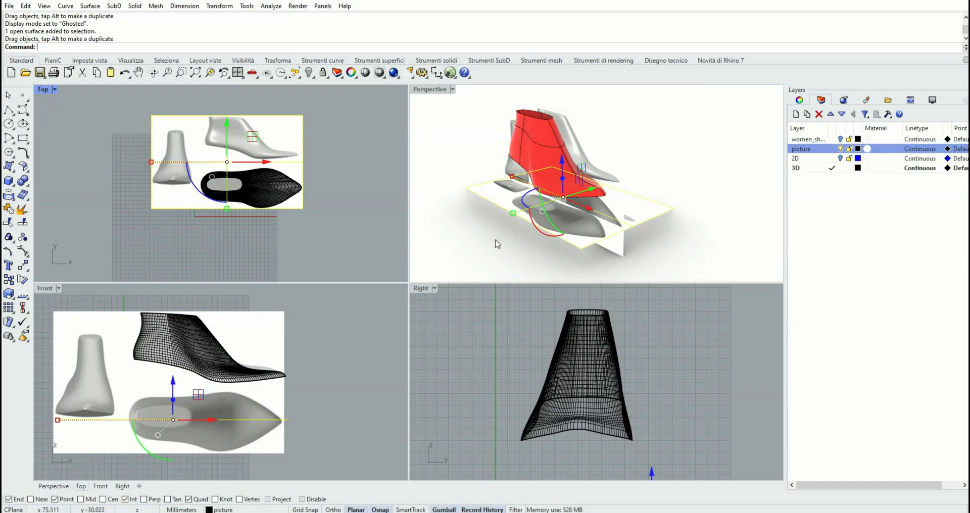
right_drag(504, 240, 459, 236)
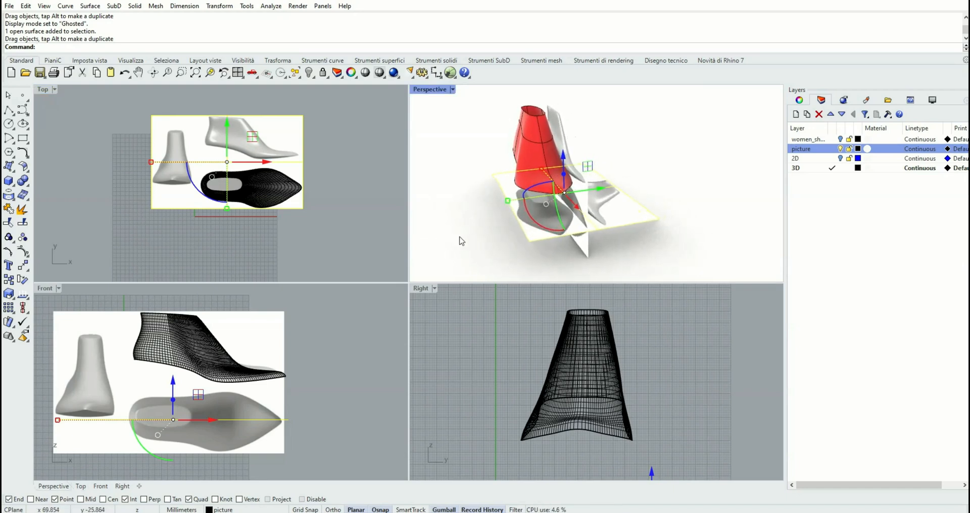
right_drag(315, 257, 347, 264)
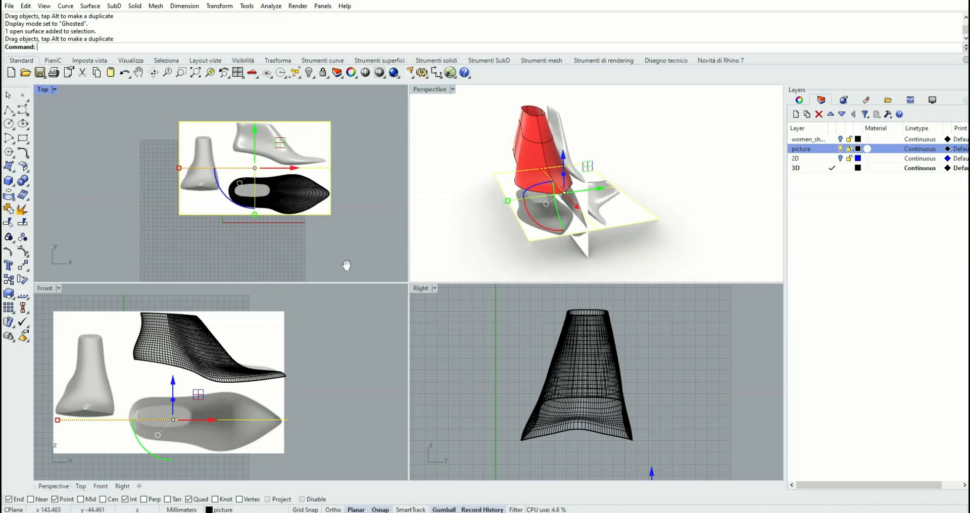
click(78, 327)
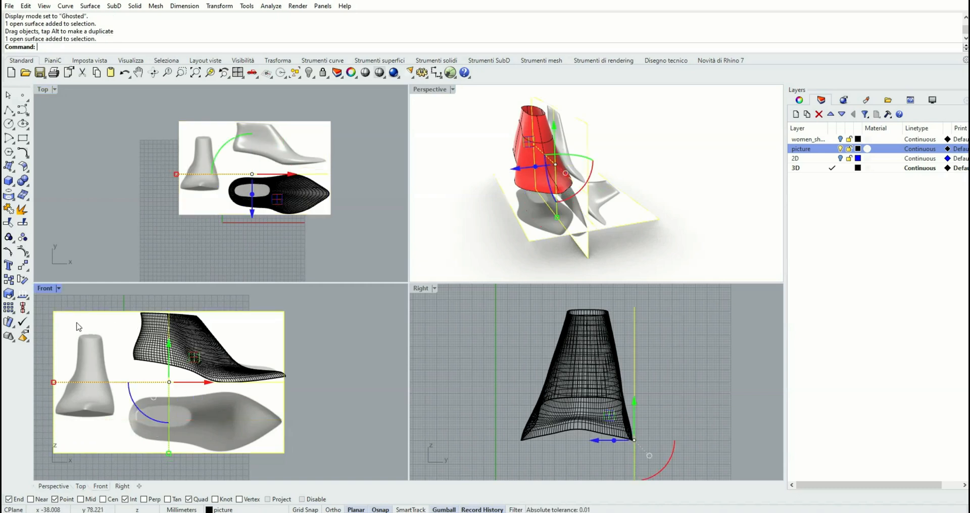
click(23, 6)
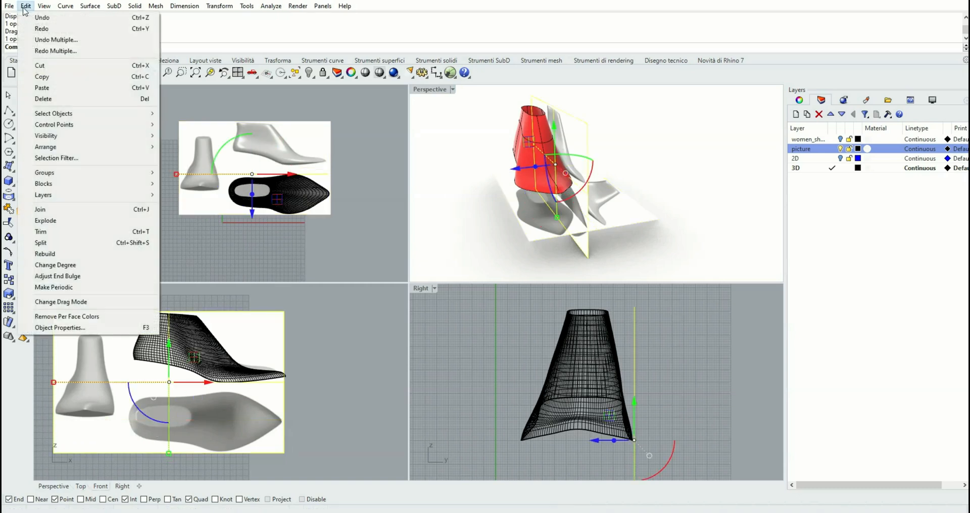
click(49, 74)
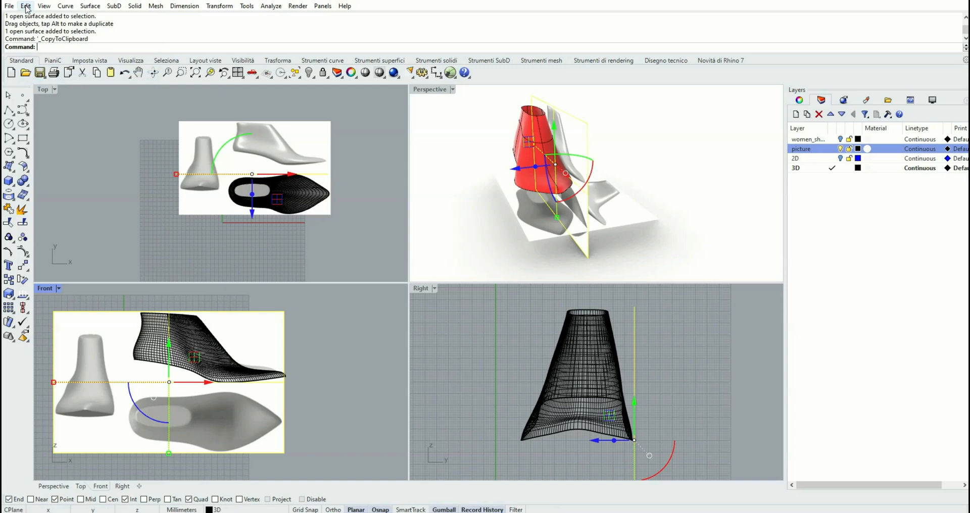
click(25, 6)
click(51, 89)
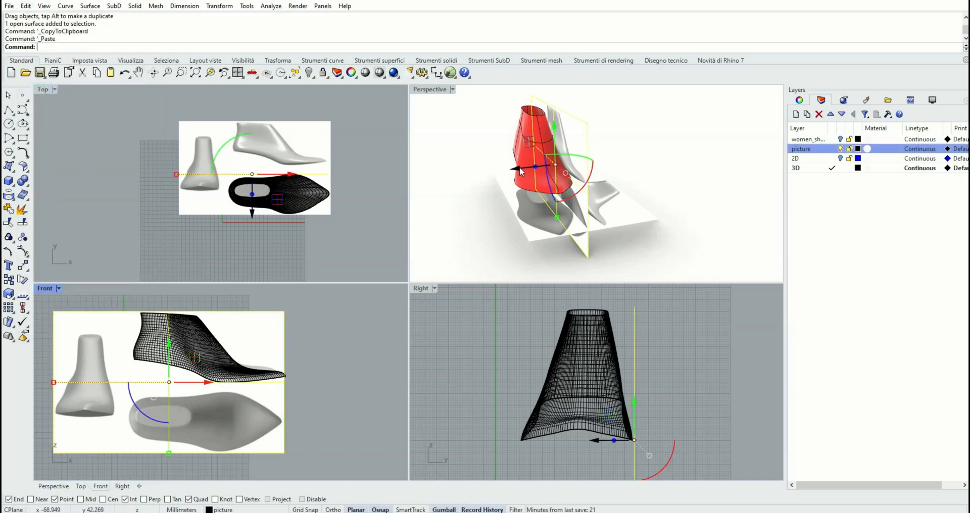
Move the pasted picture plane beside the last and rotate it to stand facing the Right view
drag(519, 167, 457, 185)
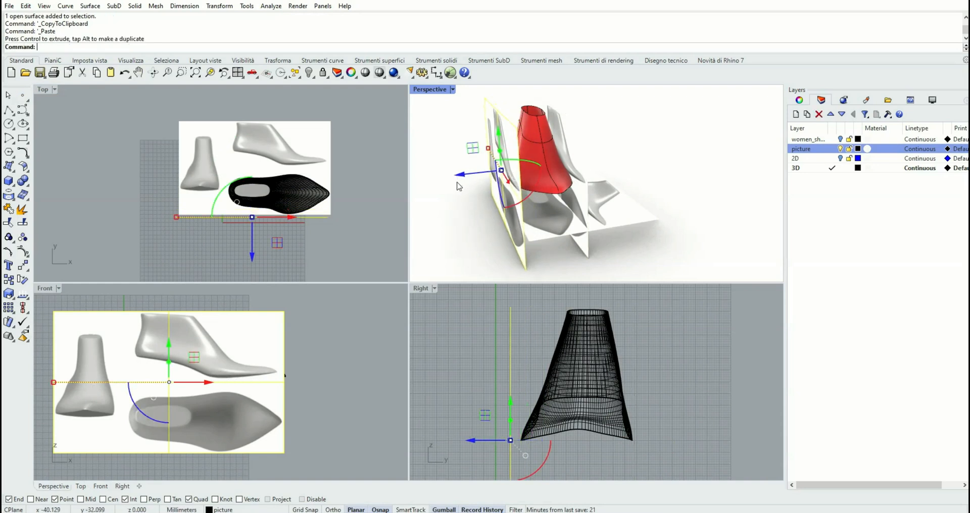
click(520, 164)
key(Return)
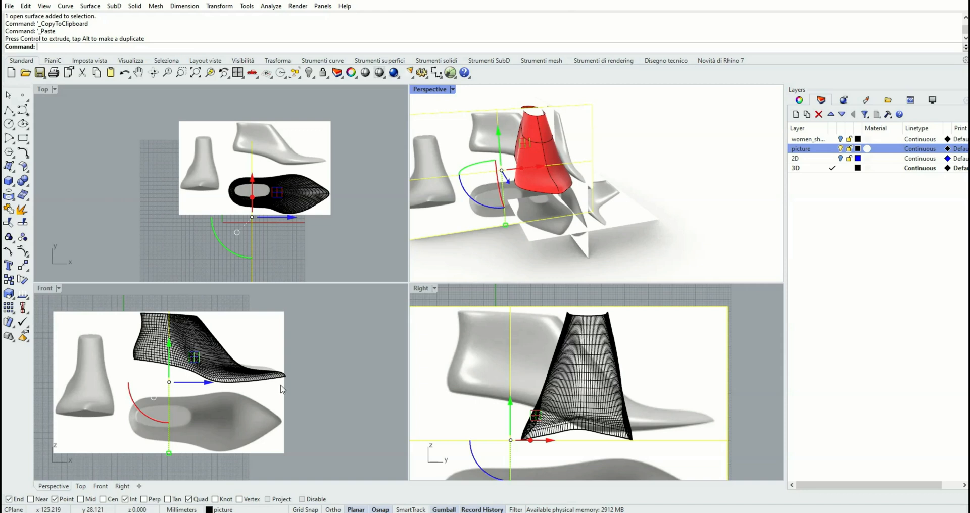
In the Right view, drag the rotated picture so its front-view image of the last lines up with the model
double_click(420, 289)
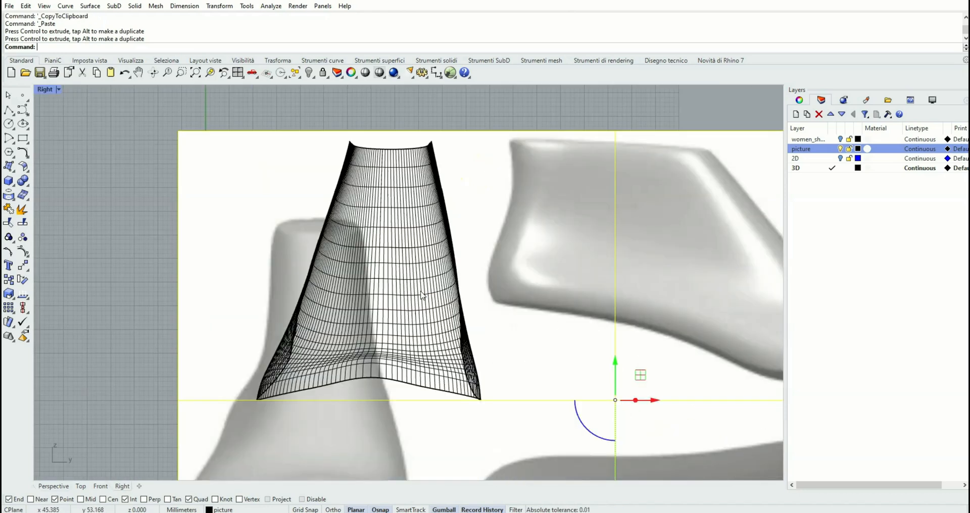
scroll(420, 291, down, 3)
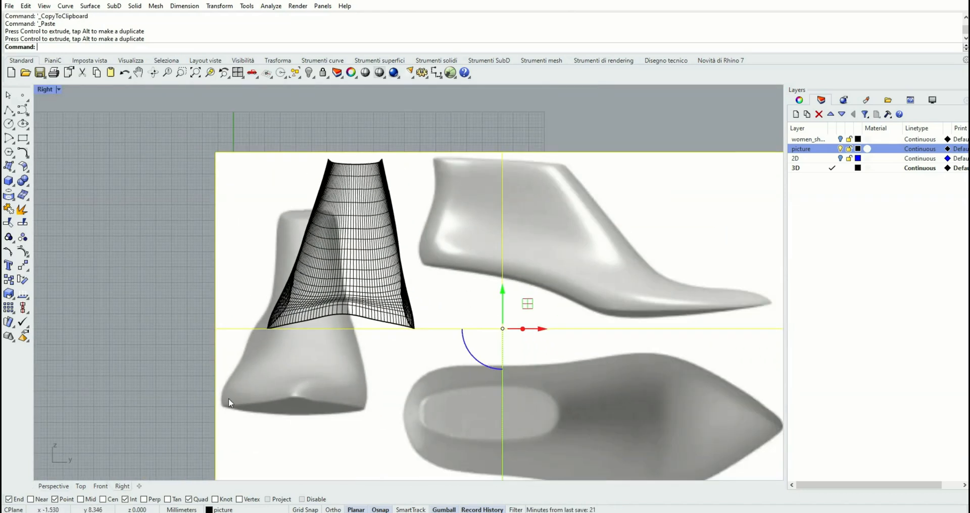
drag(244, 436, 291, 356)
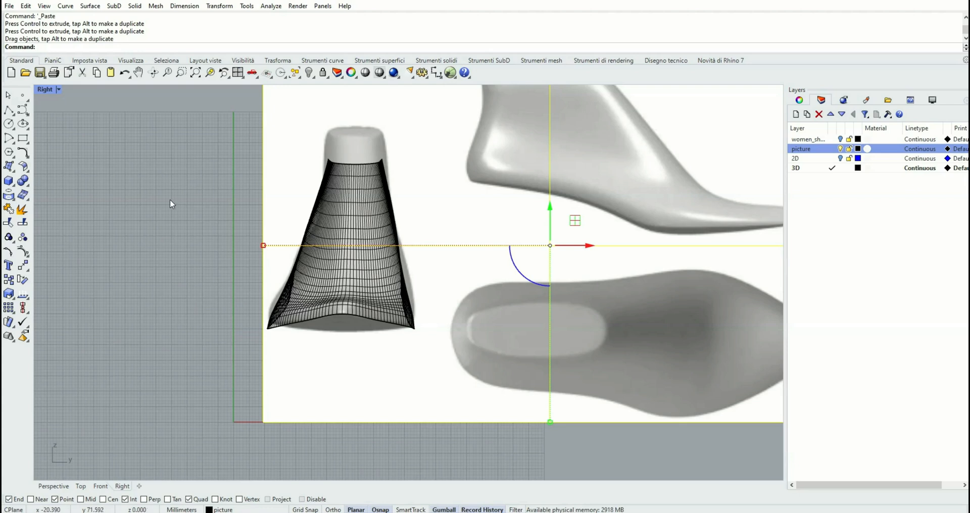
right_drag(169, 200, 153, 247)
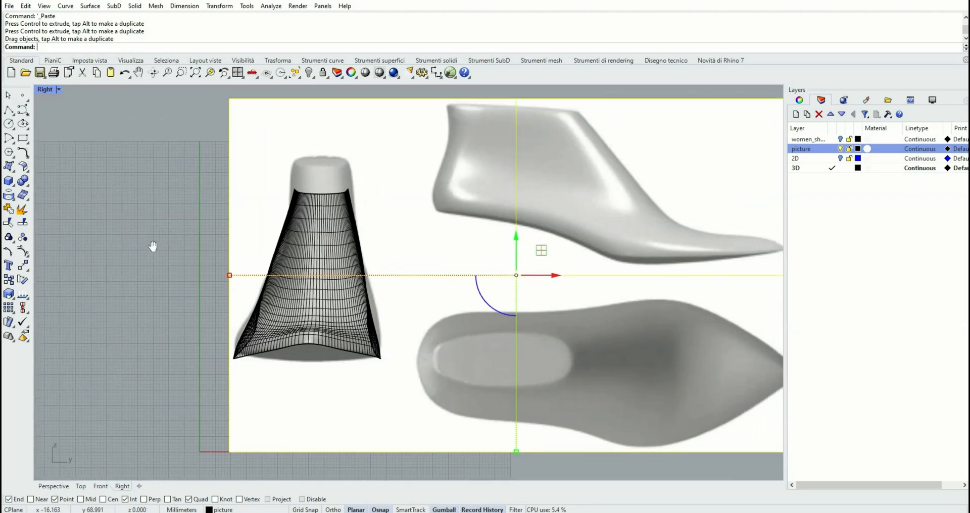